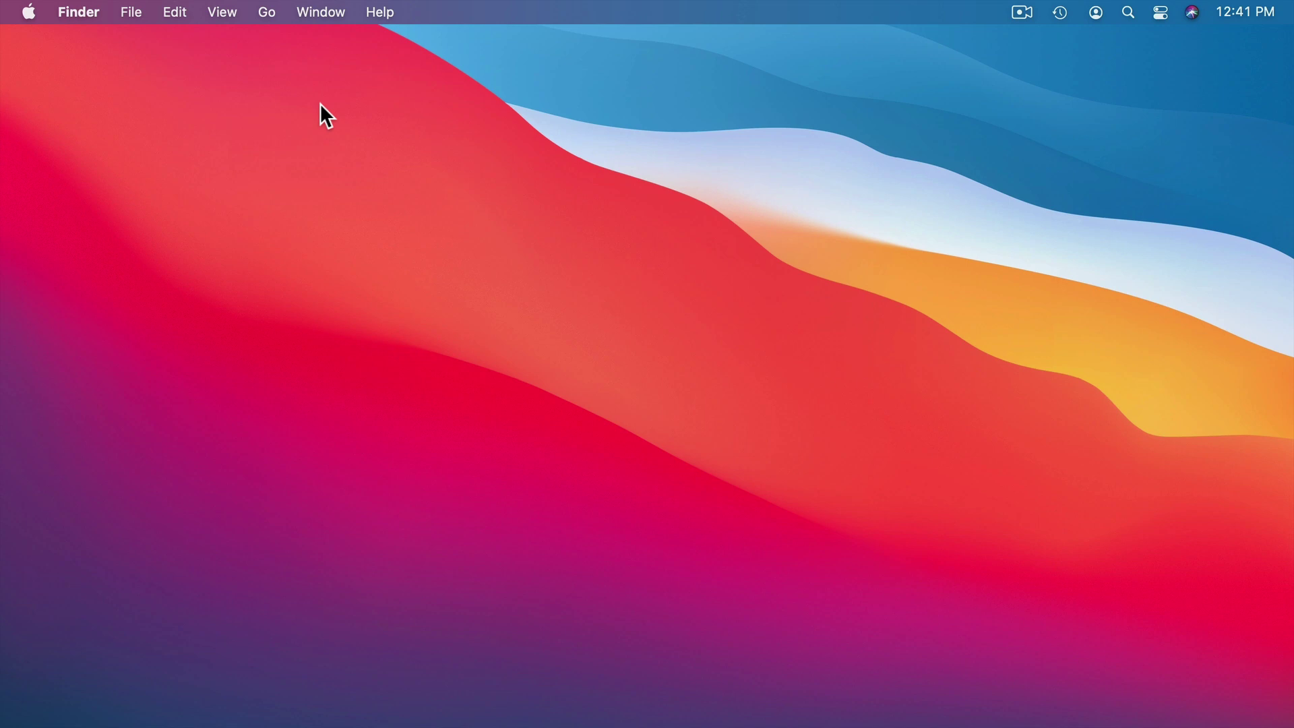
In System Settings, view which apps on this Mac use iCloud under the Apple ID.
{"action": "left_click", "coordinate": [29, 12]}
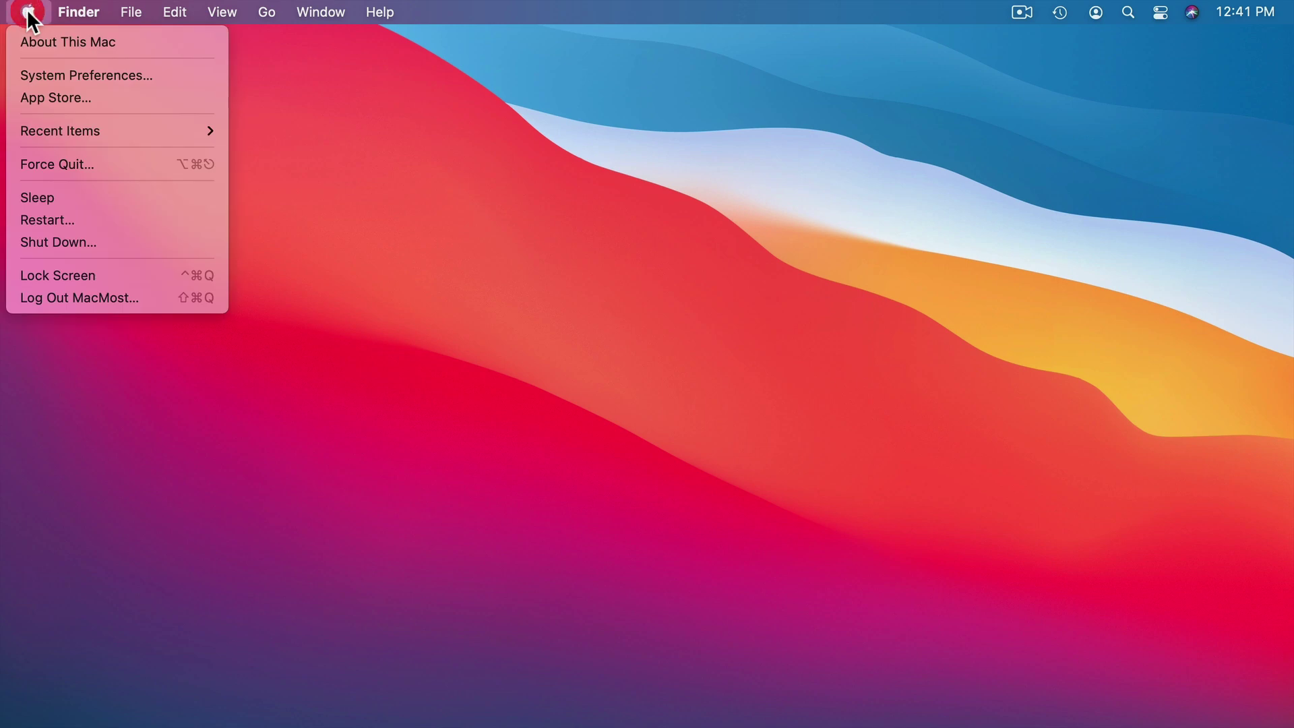
{"action": "left_click", "coordinate": [53, 70]}
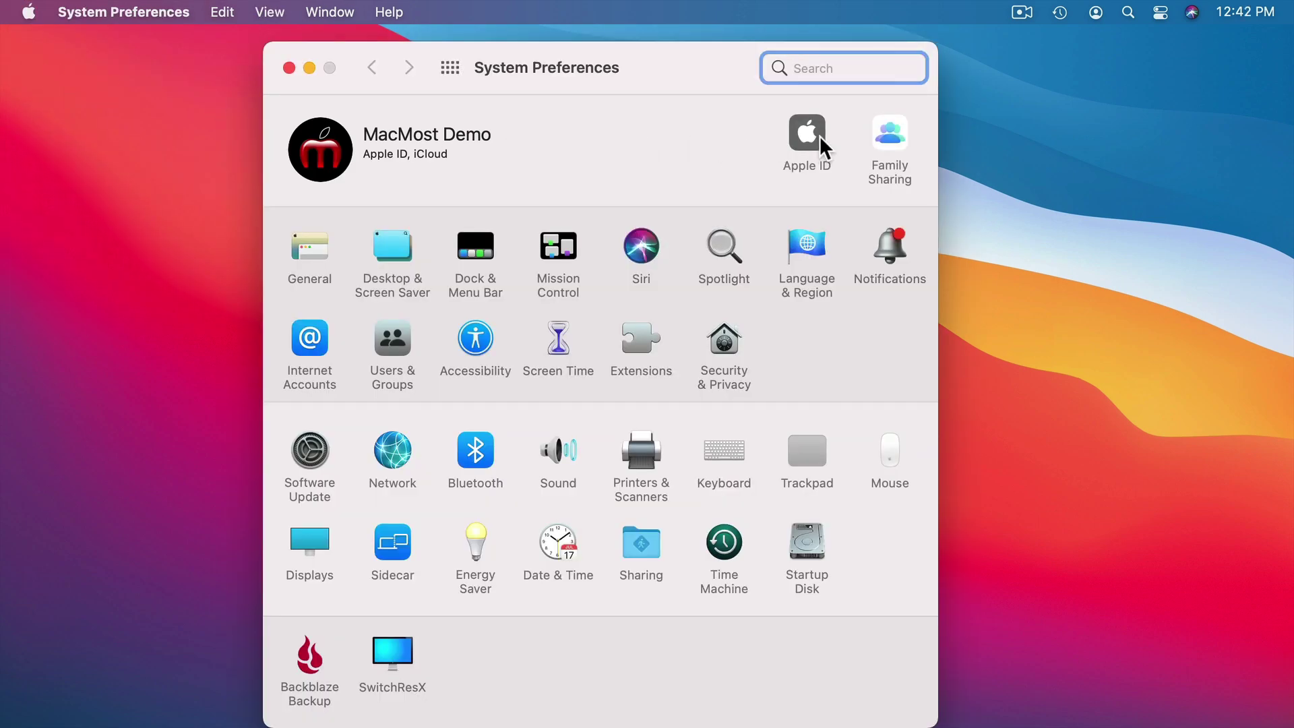
{"action": "left_click", "coordinate": [820, 137]}
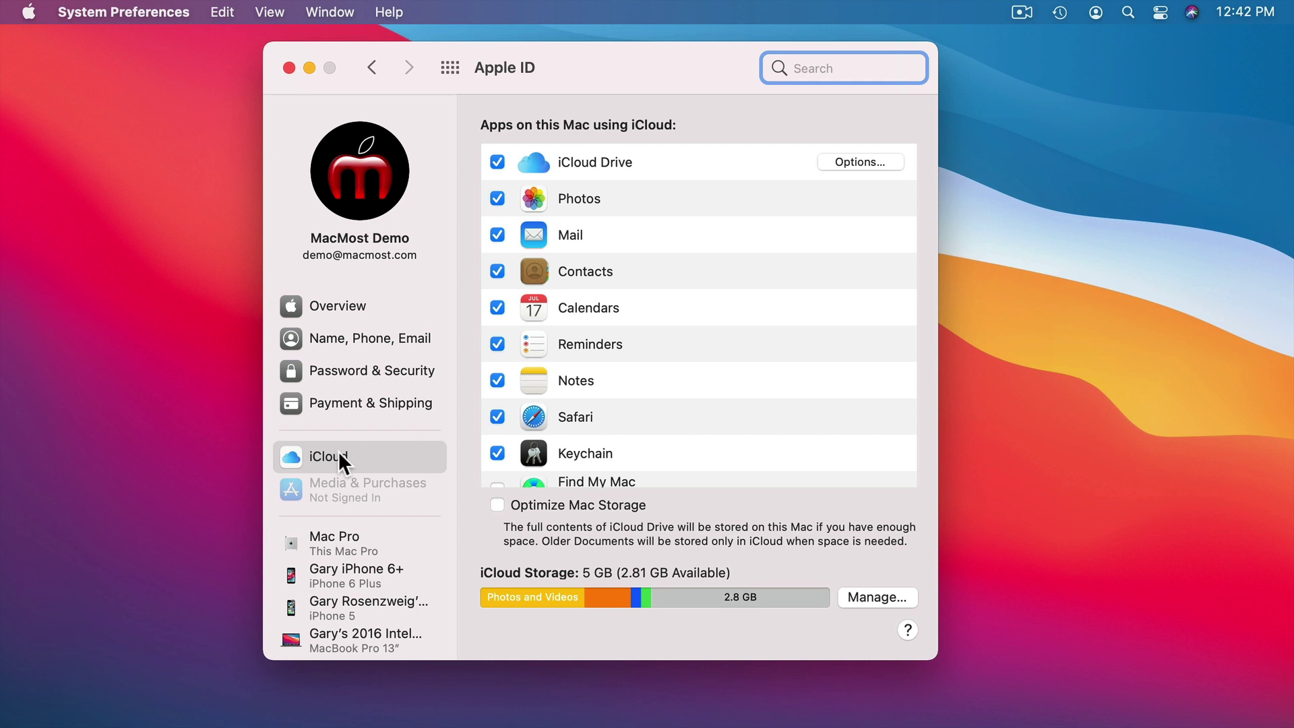
{"action": "left_click", "coordinate": [337, 451]}
{"action": "scroll", "coordinate": [647, 404], "scroll_direction": "down", "scroll_amount": 3}
{"action": "scroll", "coordinate": [650, 415], "scroll_direction": "down", "scroll_amount": 2}
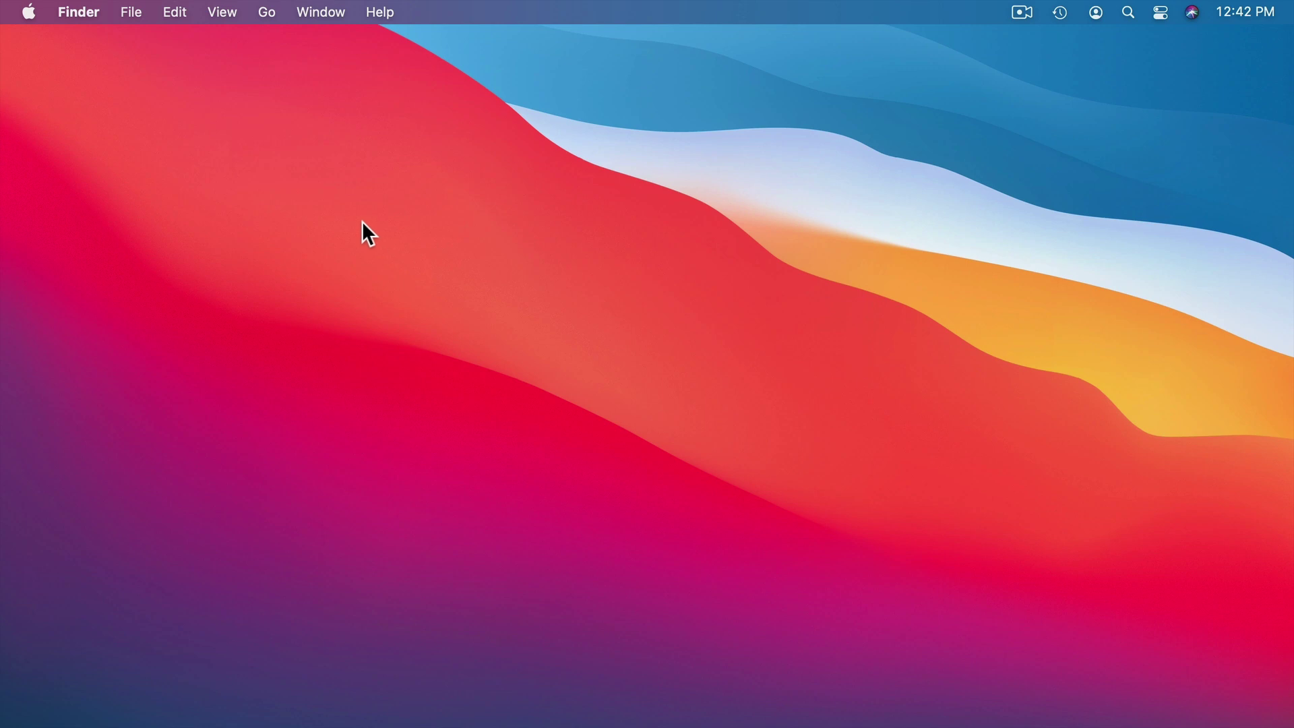
Launch Find My and select the MacBook Pro to show it near Denver, reviewing its actions.
{"action": "key", "text": "Return"}
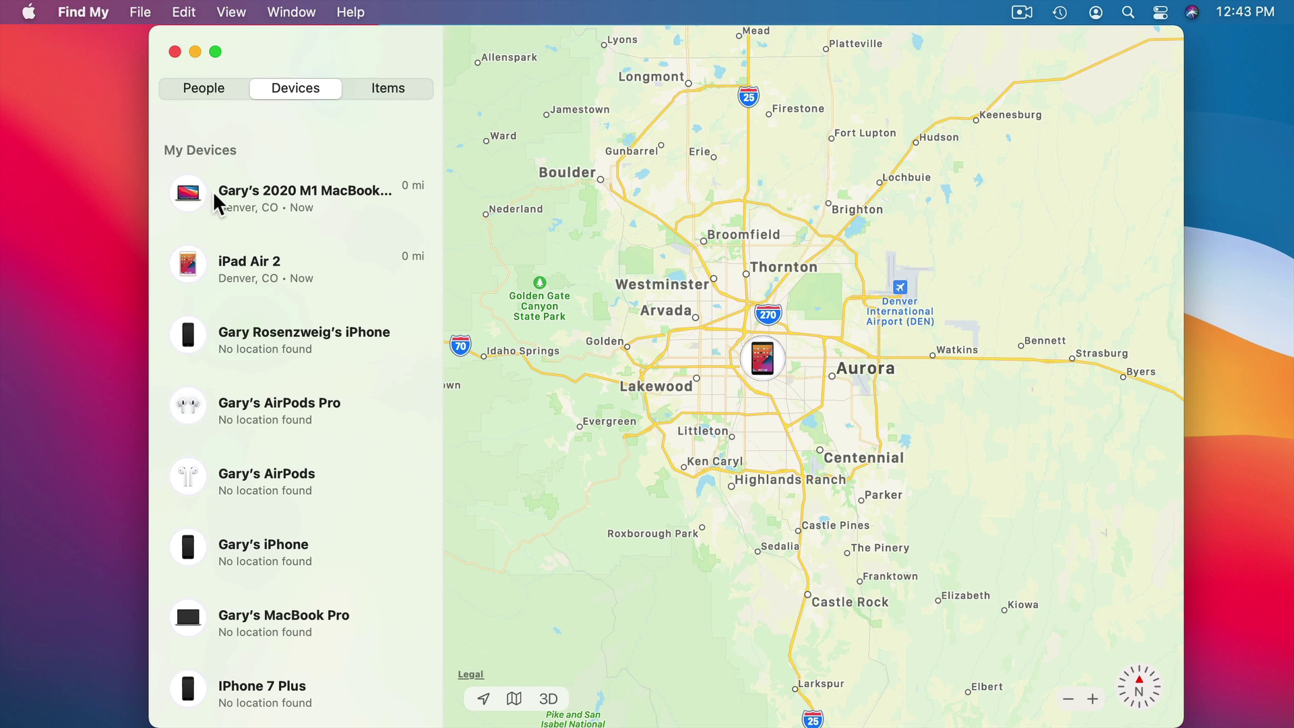
{"action": "left_click", "coordinate": [282, 206]}
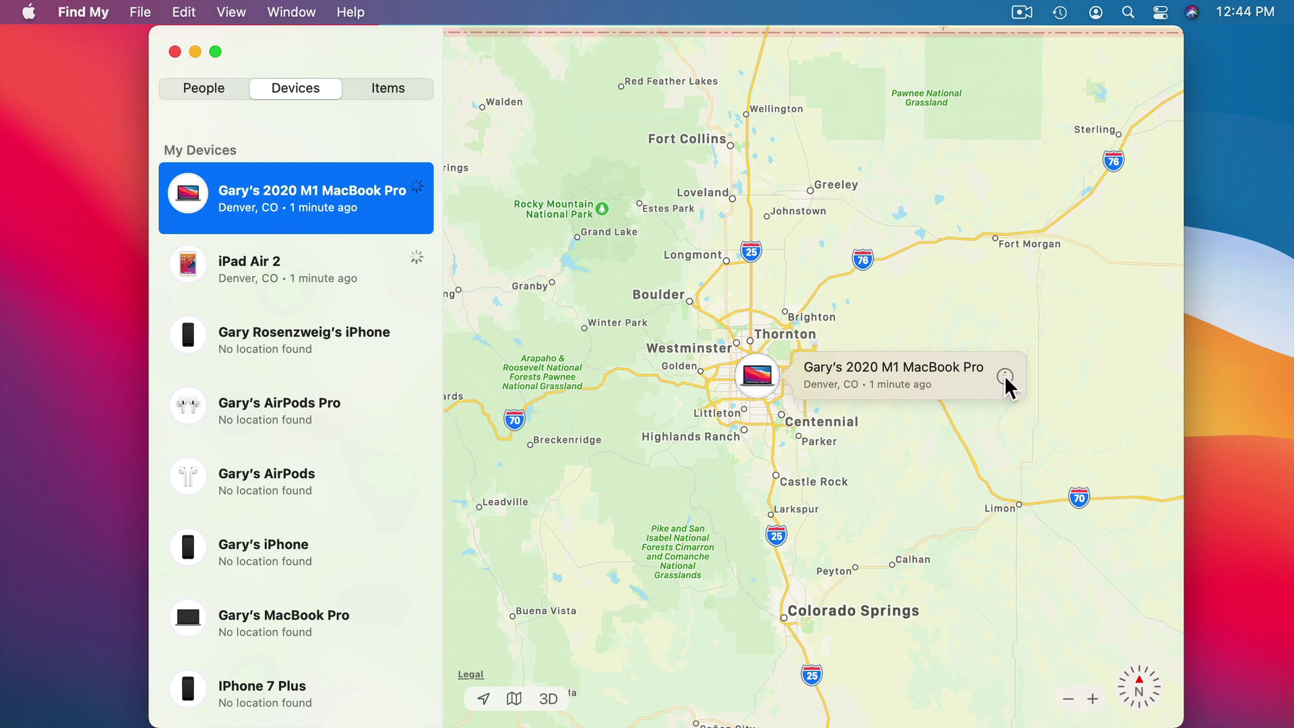
{"action": "left_click", "coordinate": [270, 207], "text": "ctrl"}
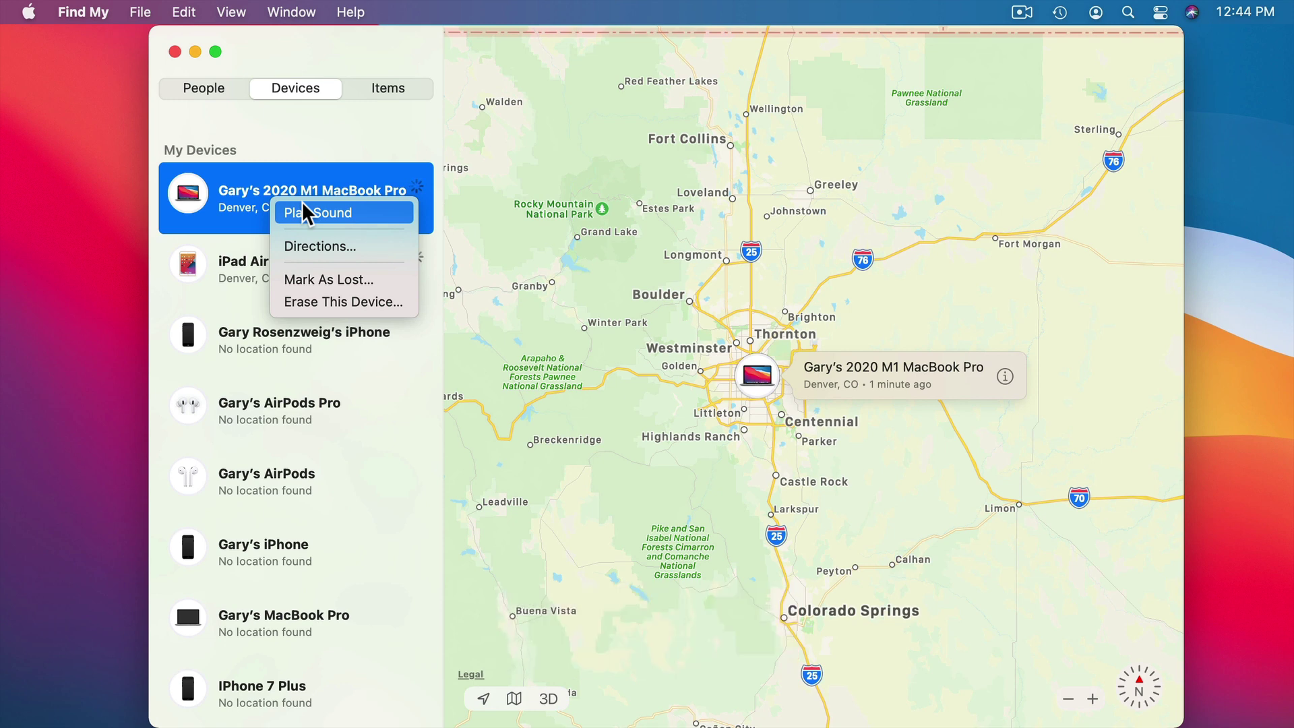
{"action": "left_click", "coordinate": [485, 303]}
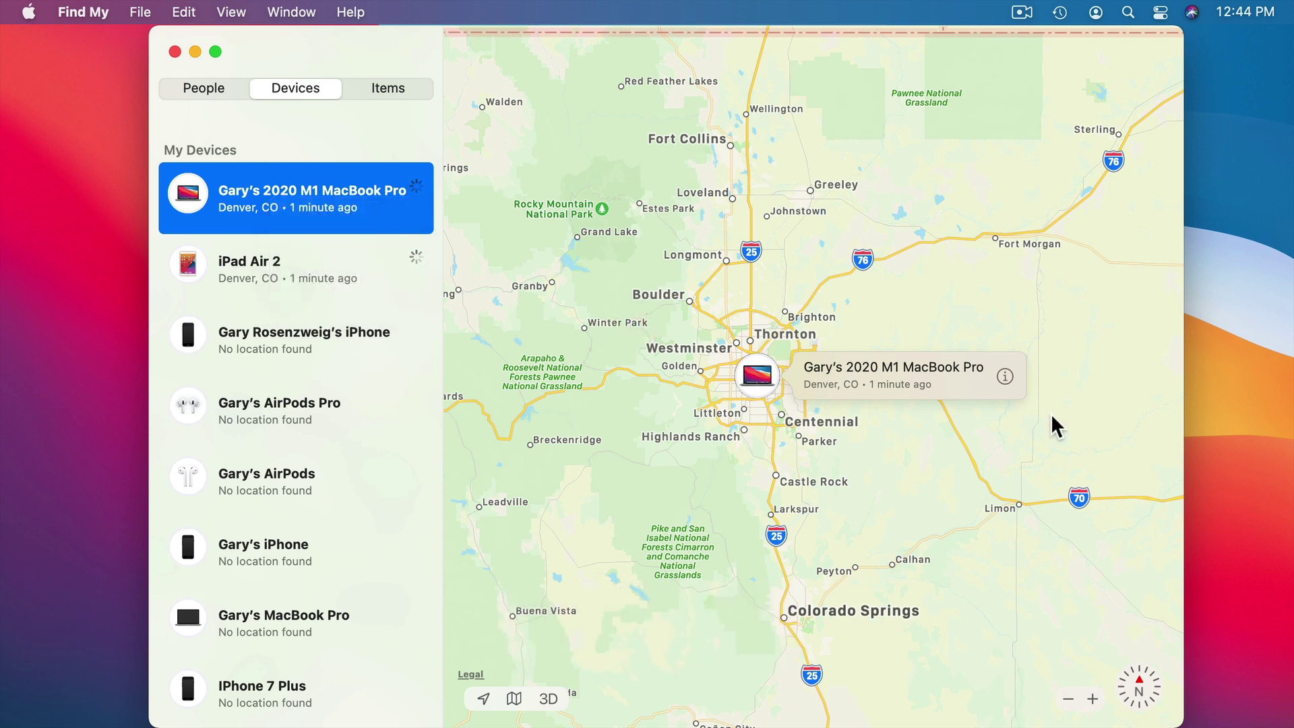
Open the MacBook Pro's detail panel from the info button on its map callout.
{"action": "left_click", "coordinate": [1008, 376]}
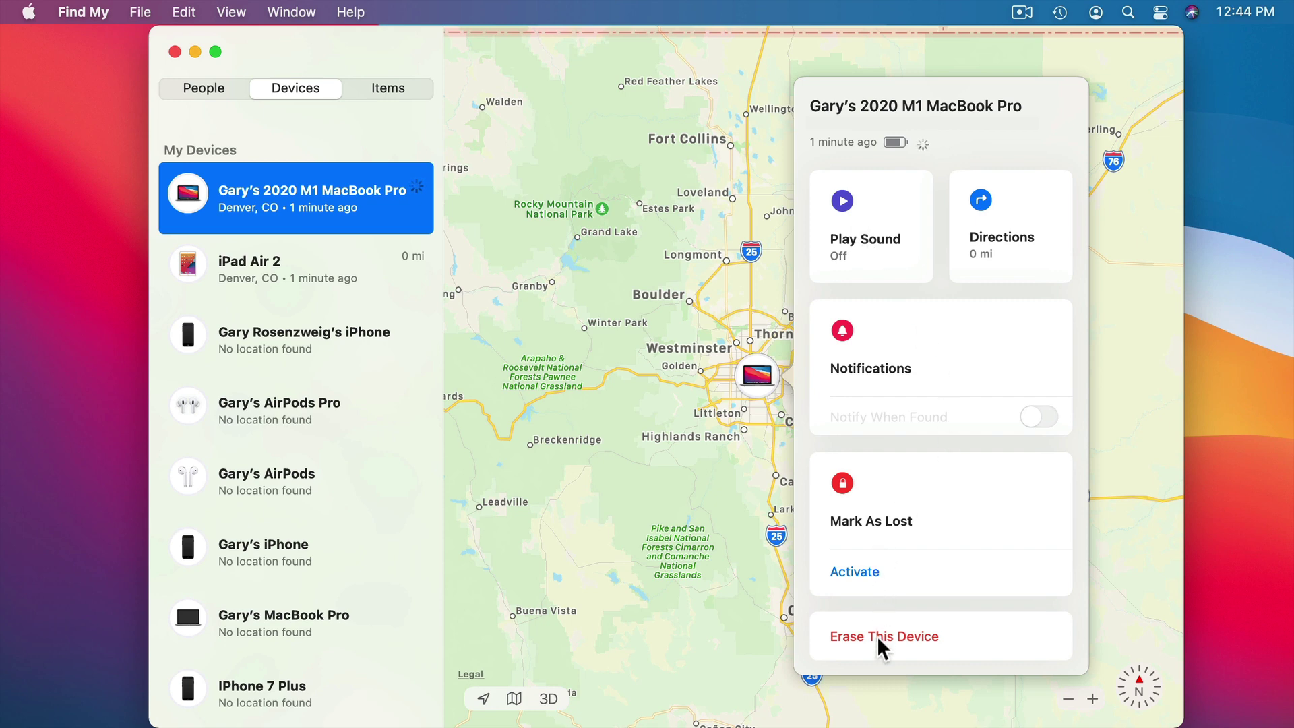
Start marking the MacBook Pro as lost with Activate under Mark As Lost.
{"action": "left_click", "coordinate": [857, 571]}
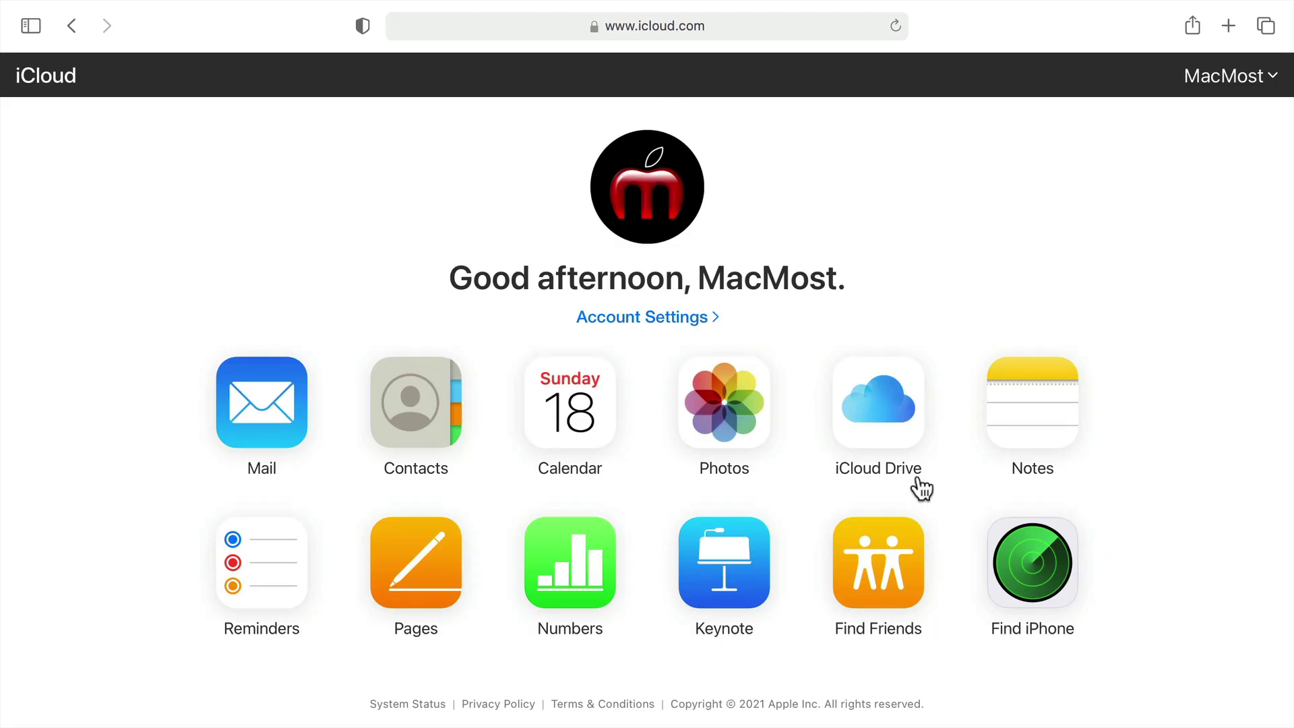
Open Find iPhone on iCloud.com and check the All Devices list before returning to the map.
{"action": "left_click", "coordinate": [1031, 567]}
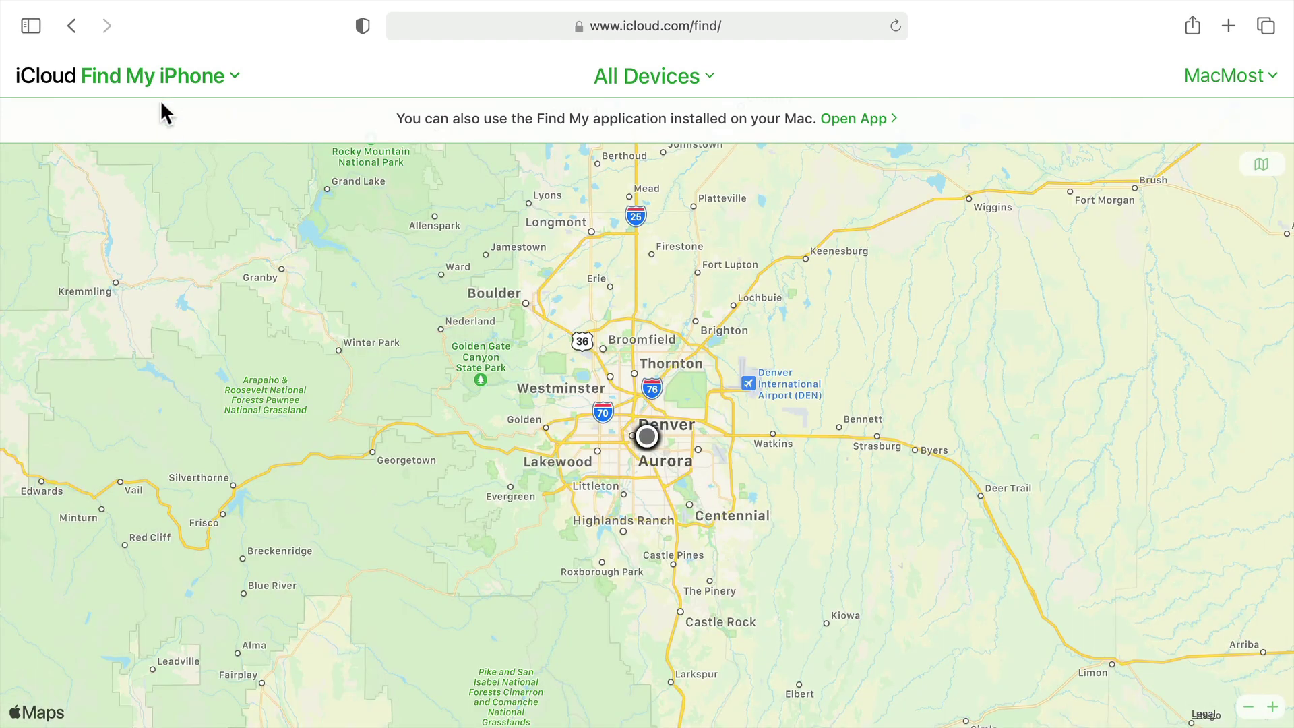
{"action": "left_click", "coordinate": [652, 77]}
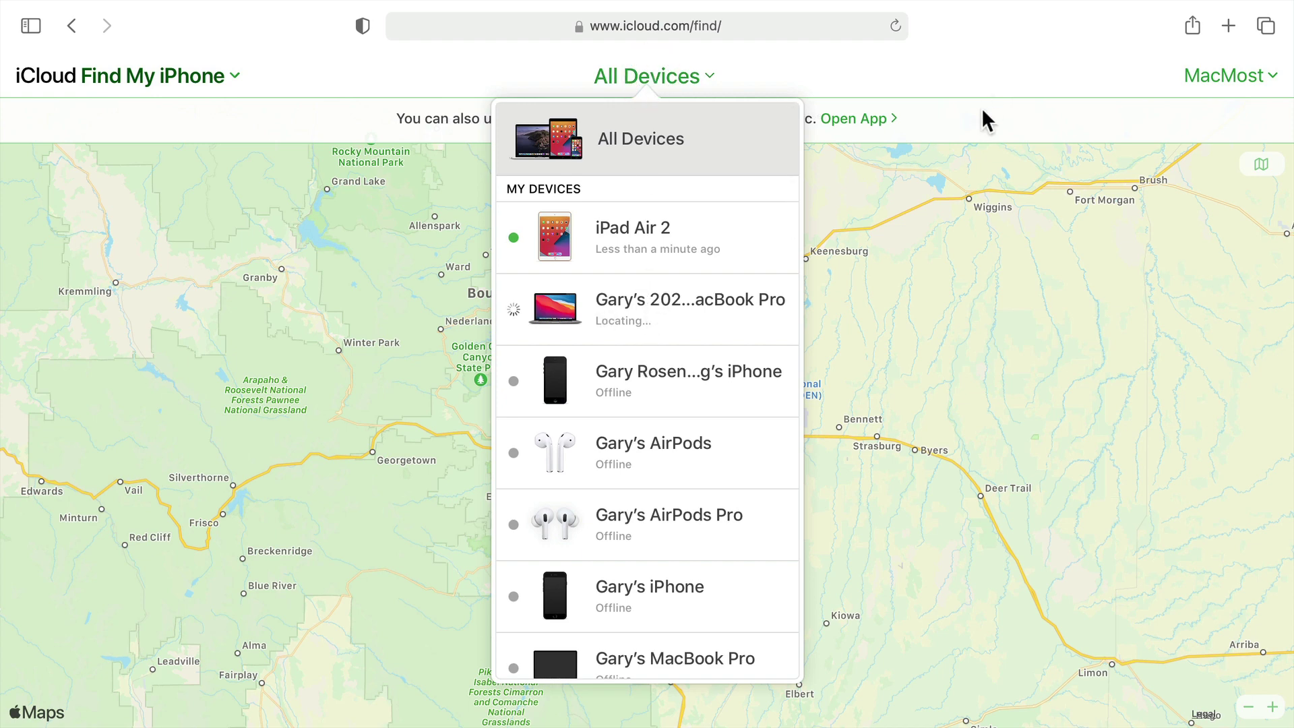
{"action": "left_click", "coordinate": [966, 126]}
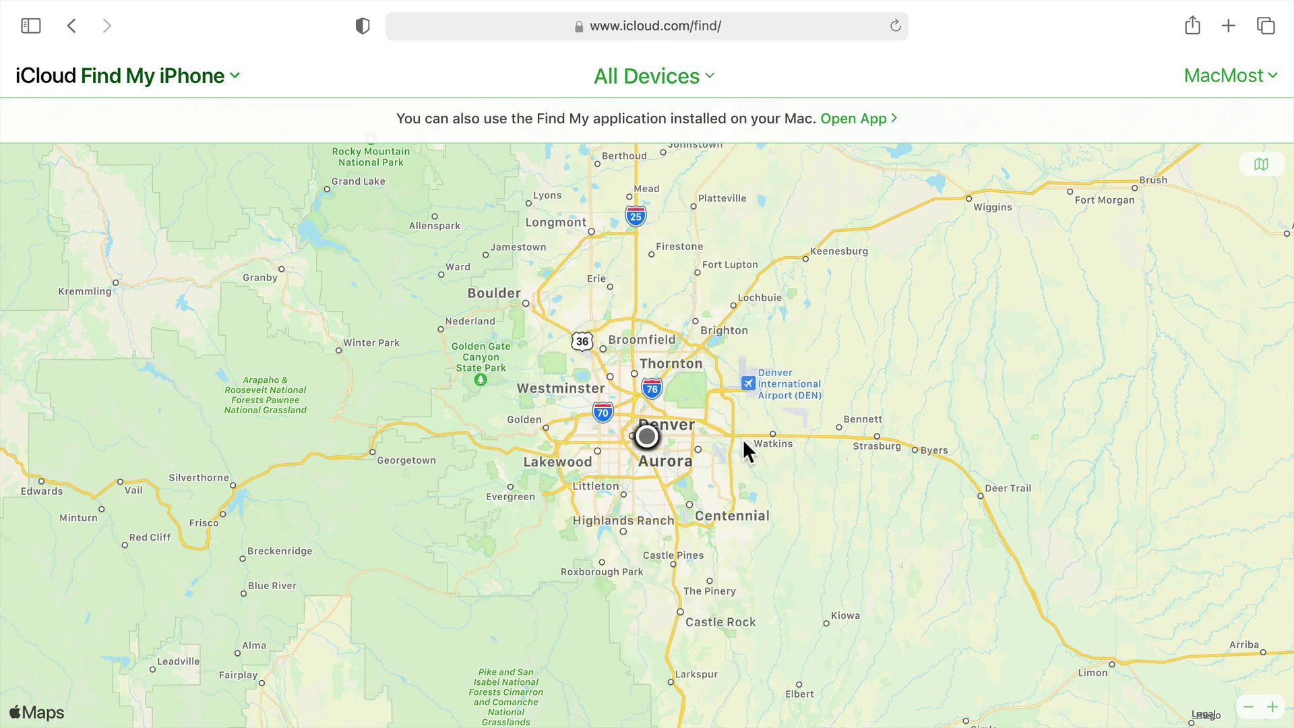